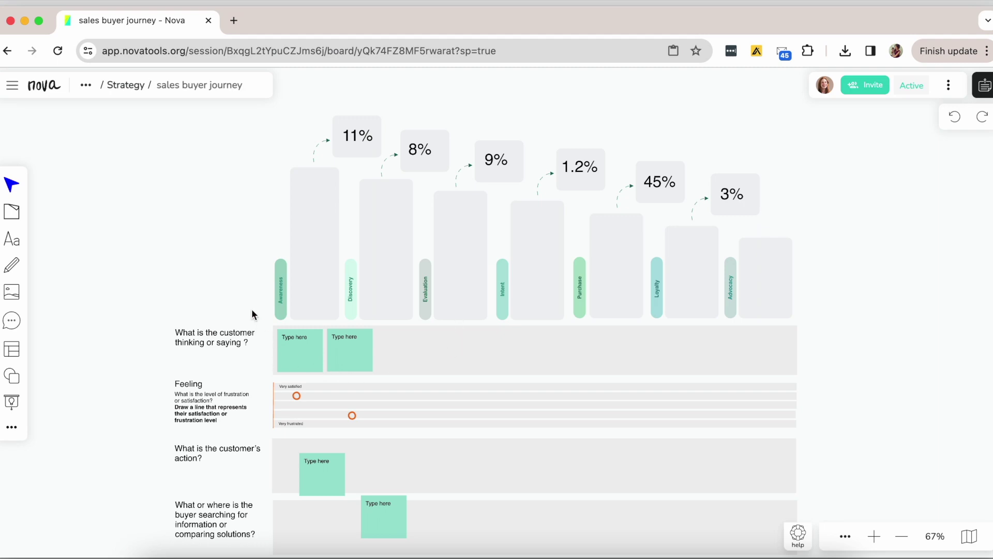
Examine the sales buyer journey board's stage columns, conversion rates and customer question rows.
scroll(252, 309, up, 5)
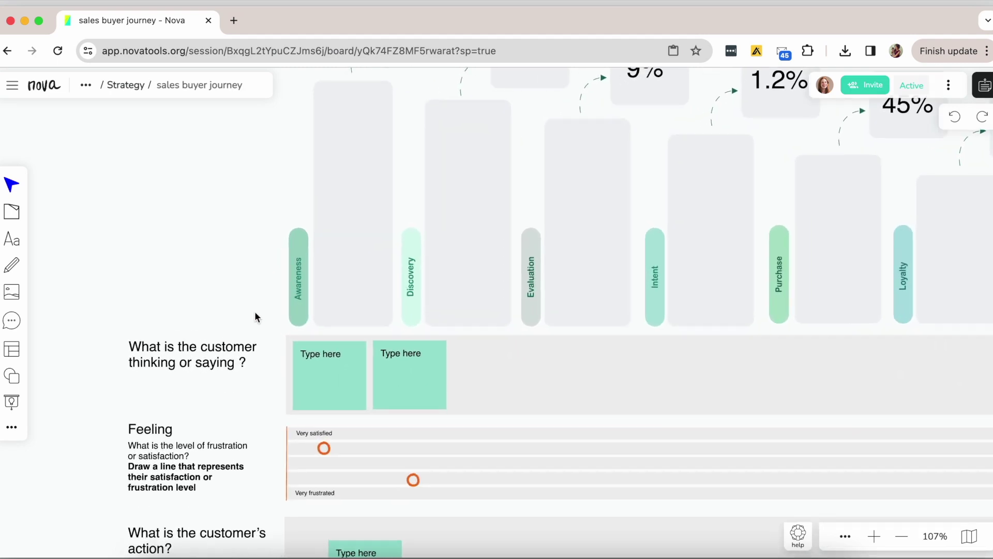
click(17, 182)
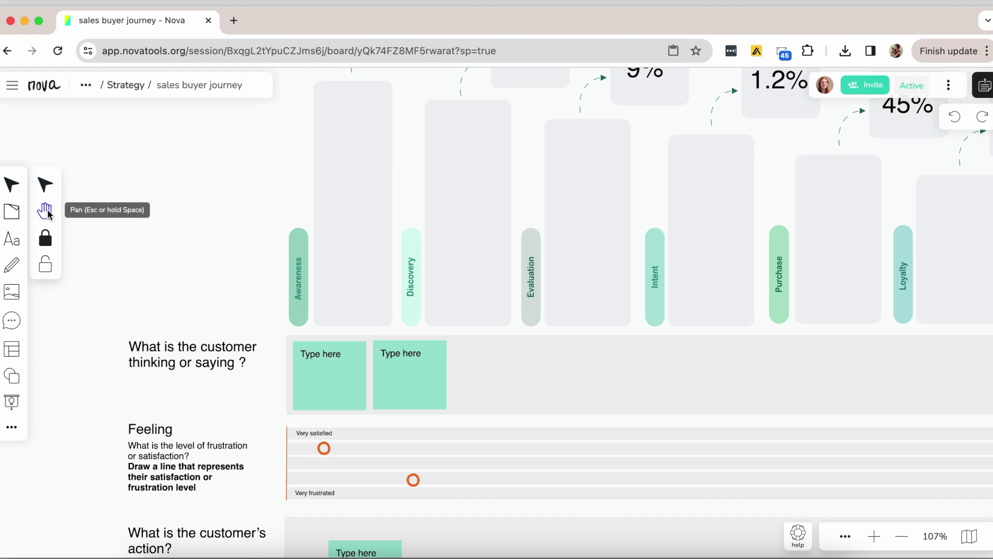
click(46, 210)
drag(237, 268, 129, 321)
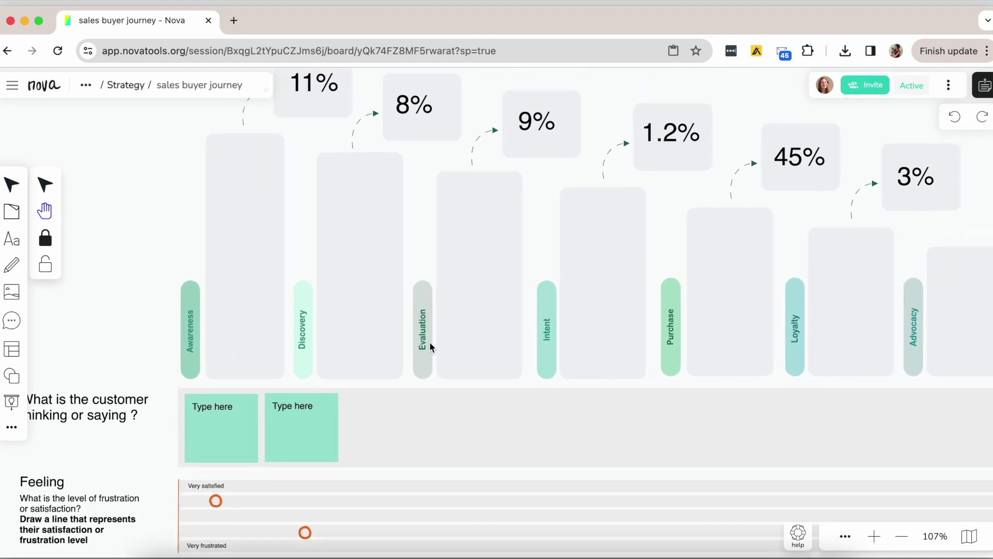
drag(472, 352, 496, 288)
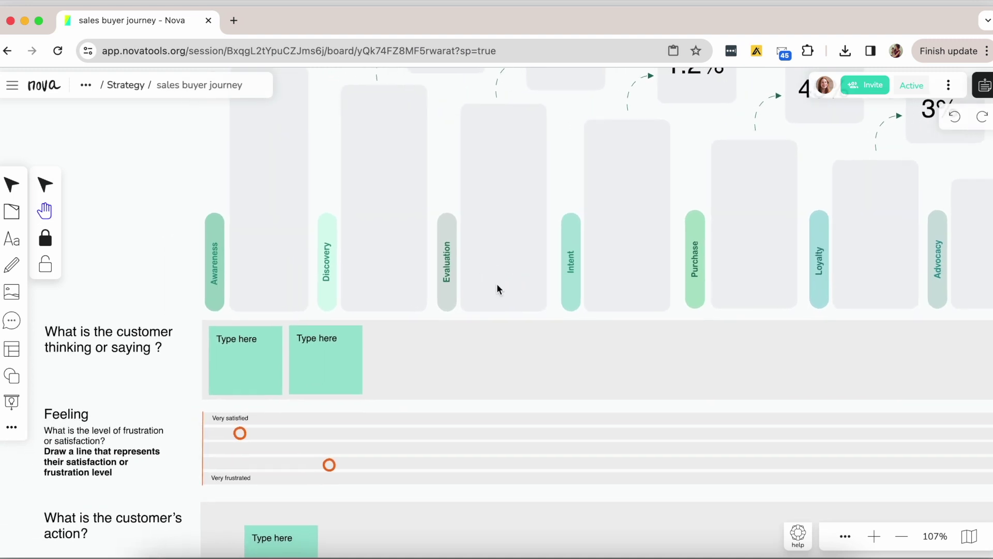
scroll(413, 417, down, 5)
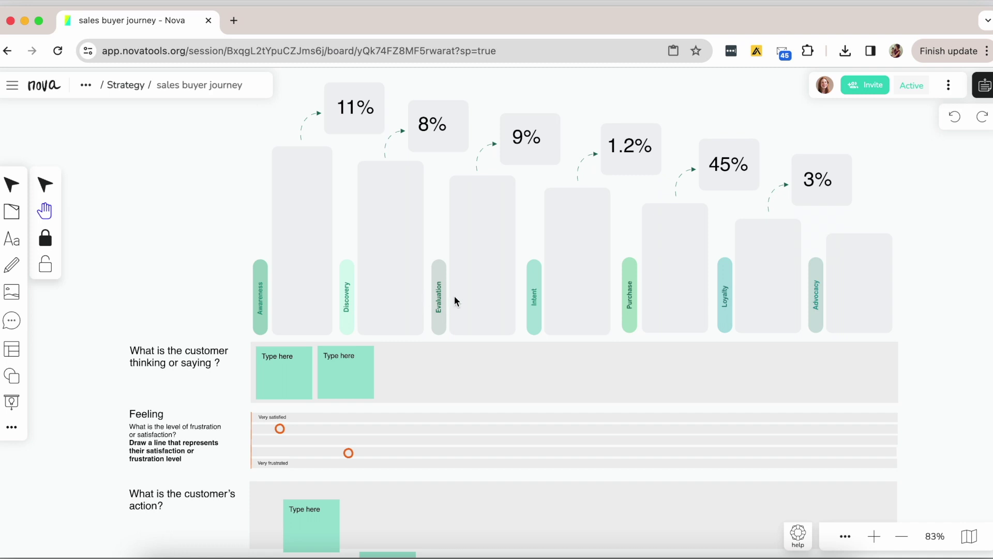
Draw a black freehand arrow from Awareness to Discovery and a circle around the 11% rate, and undo both.
scroll(454, 296, up, 5)
click(15, 265)
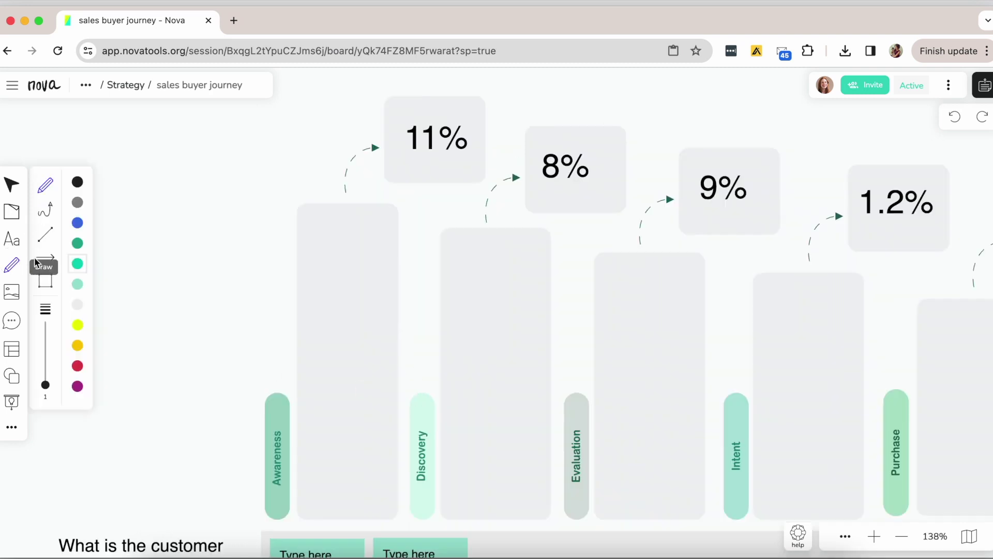
click(78, 182)
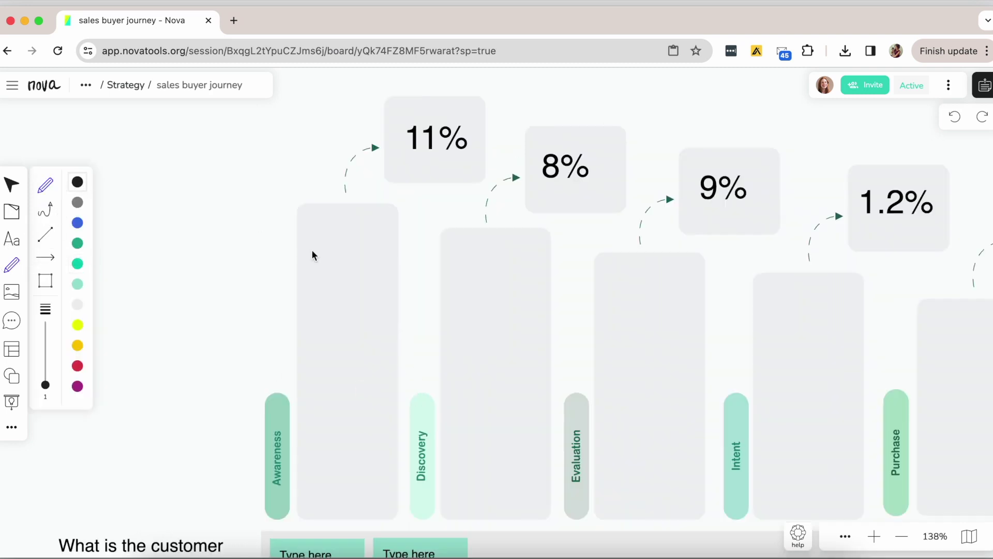
click(280, 377)
mouse_move(281, 380)
mouse_down()
mouse_move(397, 327)
mouse_move(429, 383)
mouse_move(438, 370)
mouse_up()
click(490, 114)
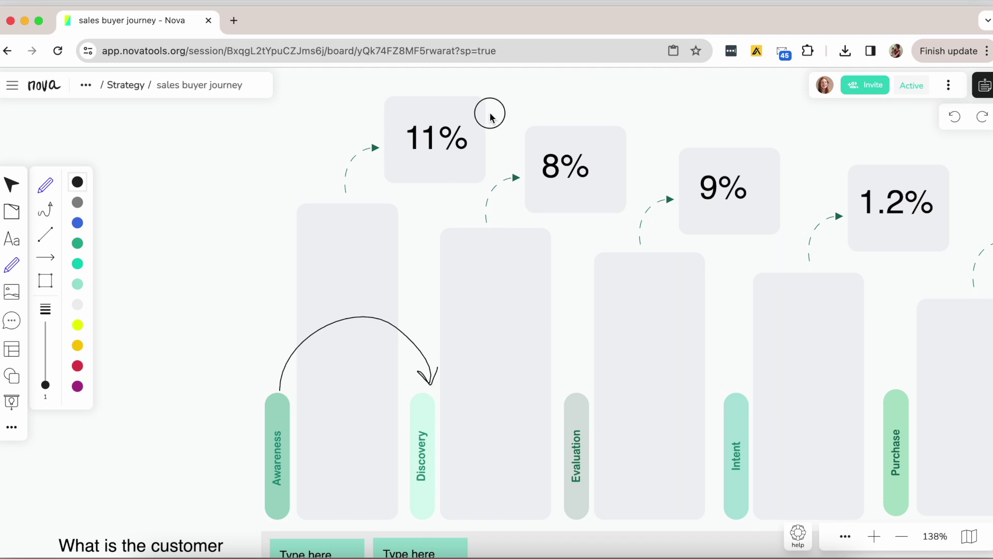
mouse_move(490, 113)
mouse_down()
mouse_move(377, 122)
mouse_move(476, 178)
mouse_move(482, 117)
mouse_up()
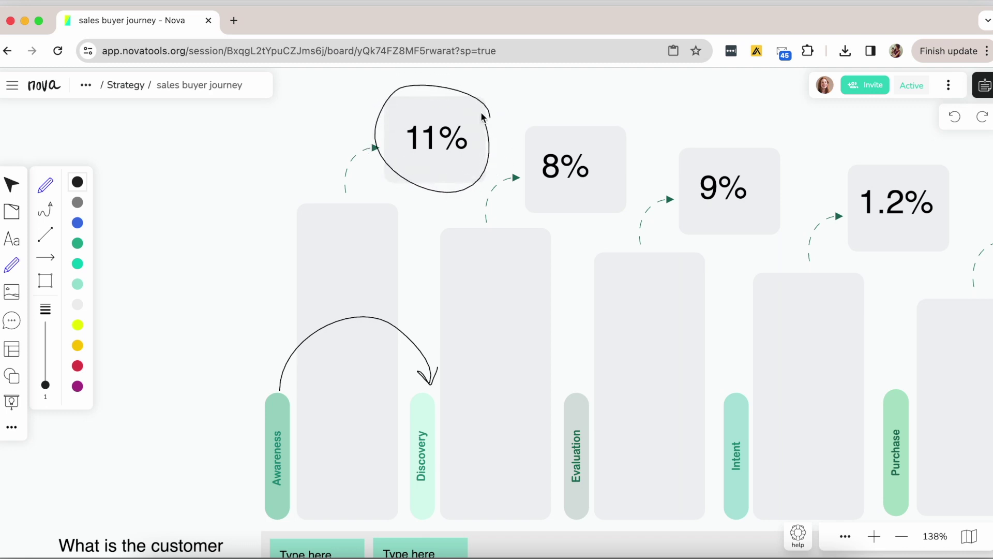
key(super+z)
key(super+z)
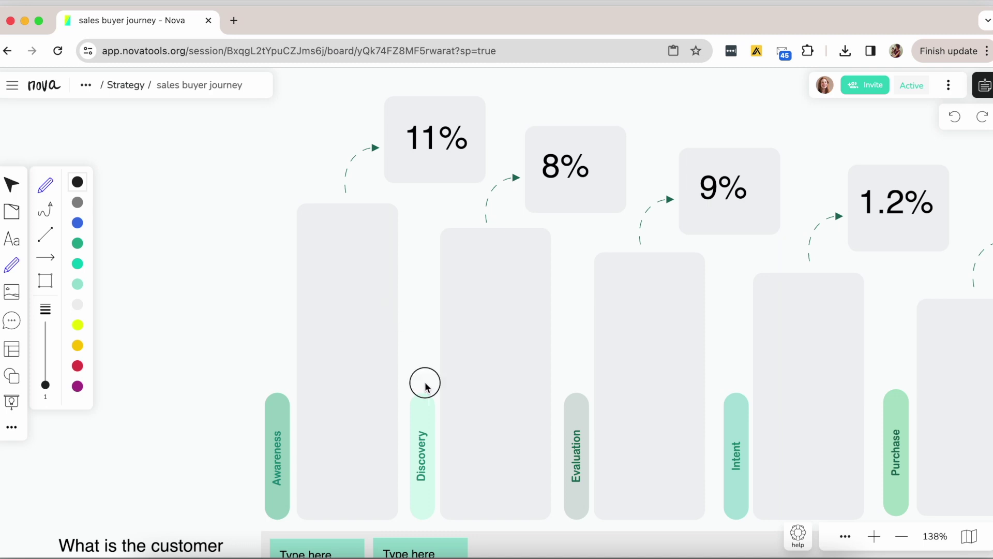
Draw a freehand arrow from Discovery to Evaluation and a circle around the 8% rate, and undo both.
mouse_move(424, 382)
mouse_down()
mouse_move(479, 319)
mouse_move(568, 363)
mouse_move(574, 383)
mouse_move(581, 372)
mouse_up()
mouse_move(622, 166)
mouse_down()
mouse_move(612, 118)
mouse_move(503, 177)
mouse_move(627, 193)
mouse_move(625, 167)
mouse_up()
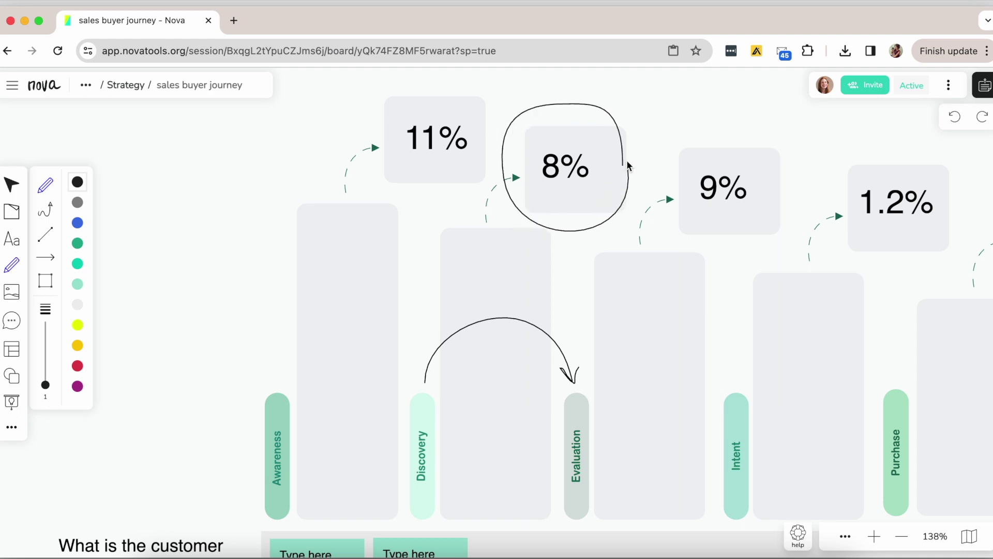
key(super+z)
key(super+z)
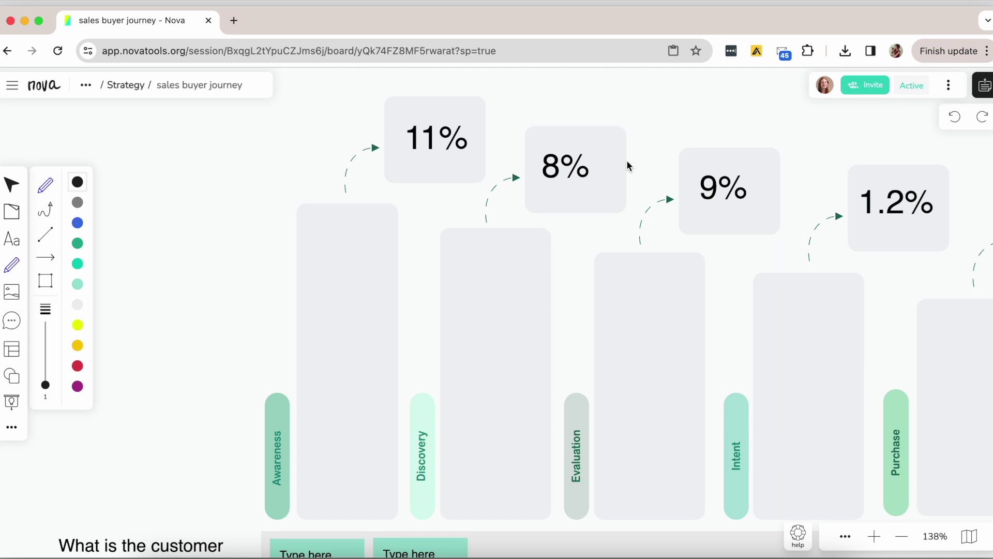
Draw freehand arrows from Evaluation to Intent and Intent to Purchase, circle the 9% rate, and undo these annotations.
mouse_move(578, 381)
mouse_down()
mouse_move(638, 302)
mouse_move(730, 348)
mouse_move(738, 383)
mouse_move(744, 343)
mouse_move(827, 268)
mouse_move(889, 321)
mouse_move(894, 372)
mouse_move(884, 354)
mouse_move(895, 370)
mouse_move(906, 345)
mouse_up()
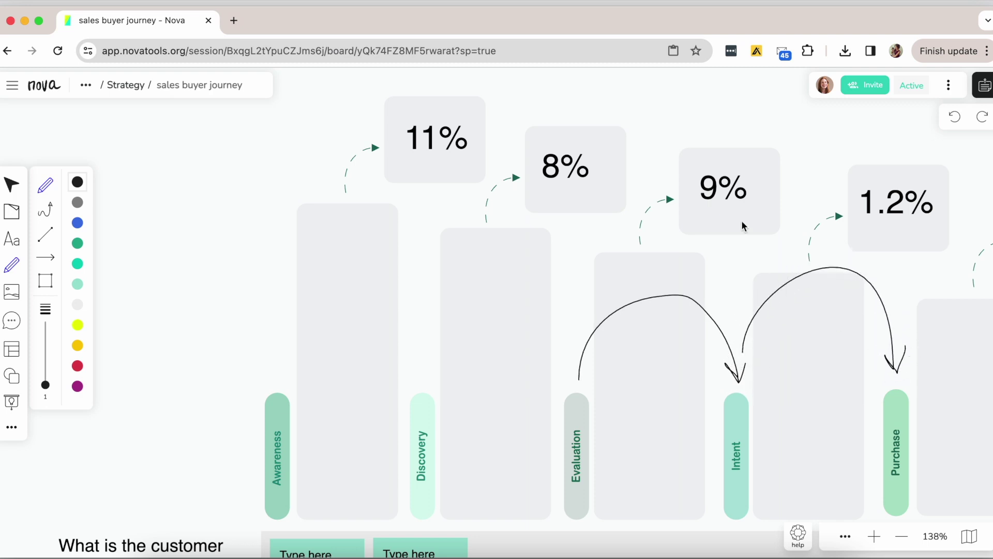
mouse_move(790, 176)
mouse_down()
mouse_move(787, 160)
mouse_move(678, 133)
mouse_move(784, 231)
mouse_move(776, 173)
mouse_up()
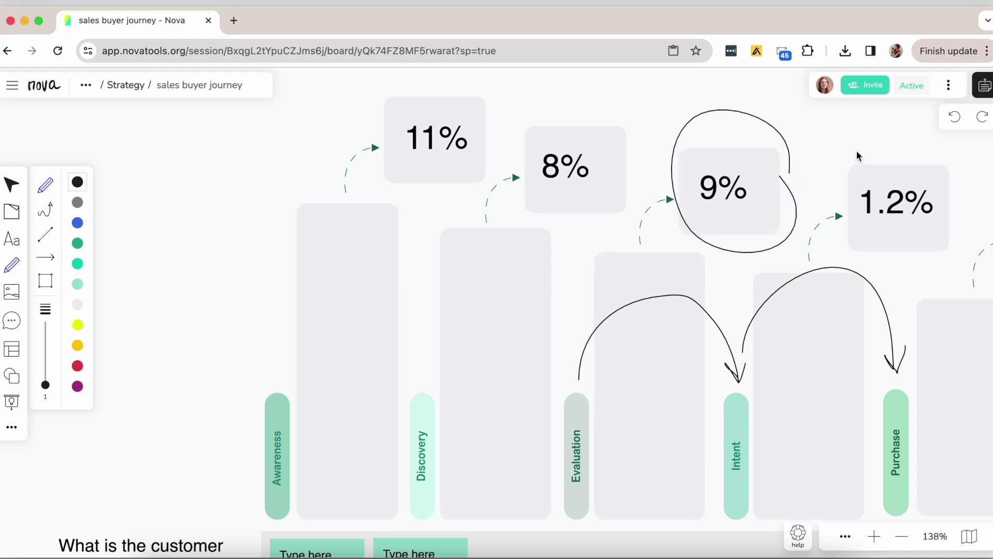
key(super+z)
key(super+z)
key(super+z)
Read the descriptions of the seven buyer stages, Awareness through Advocacy, in Steps & Resources and close it.
key(h)
drag(472, 341, 254, 340)
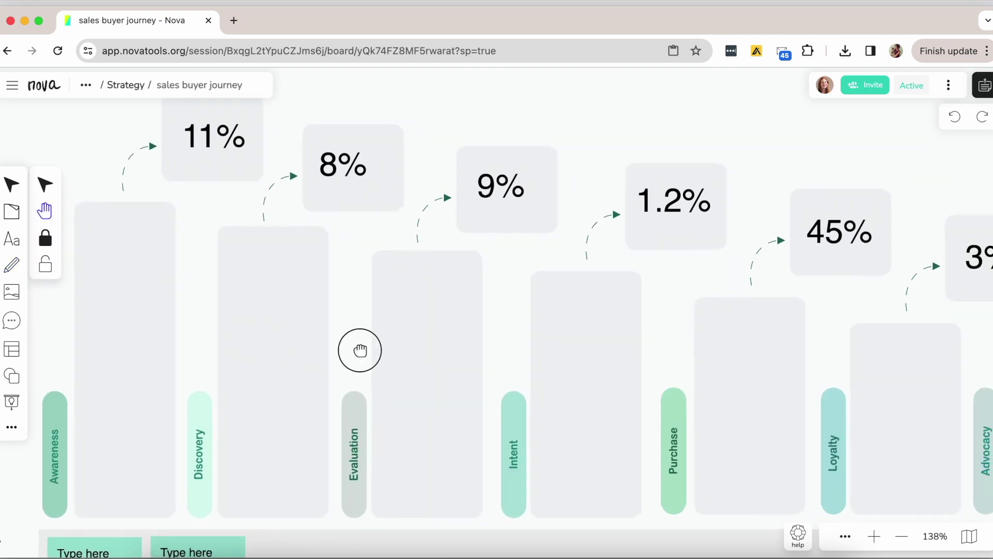
scroll(352, 347, down, 3)
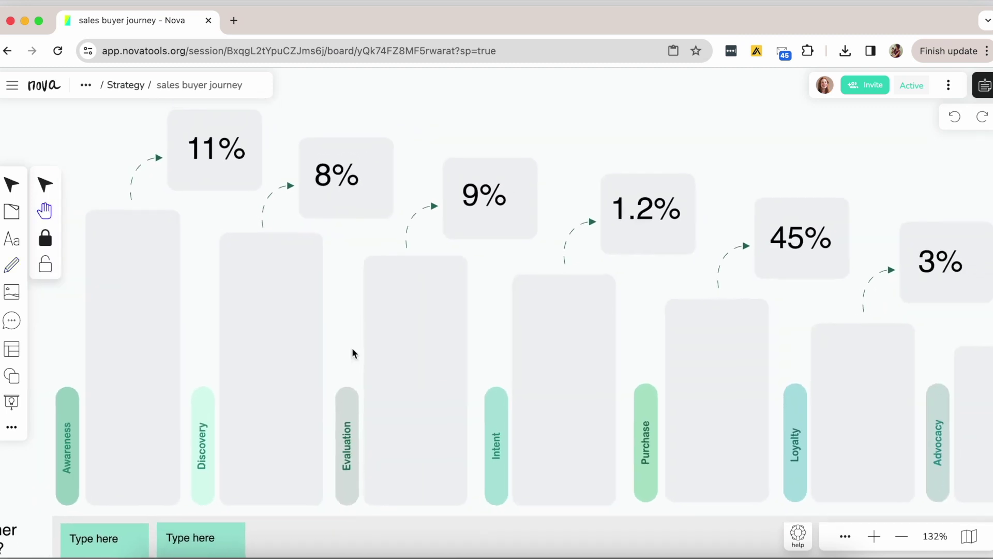
scroll(353, 353, down, 3)
drag(461, 370, 435, 365)
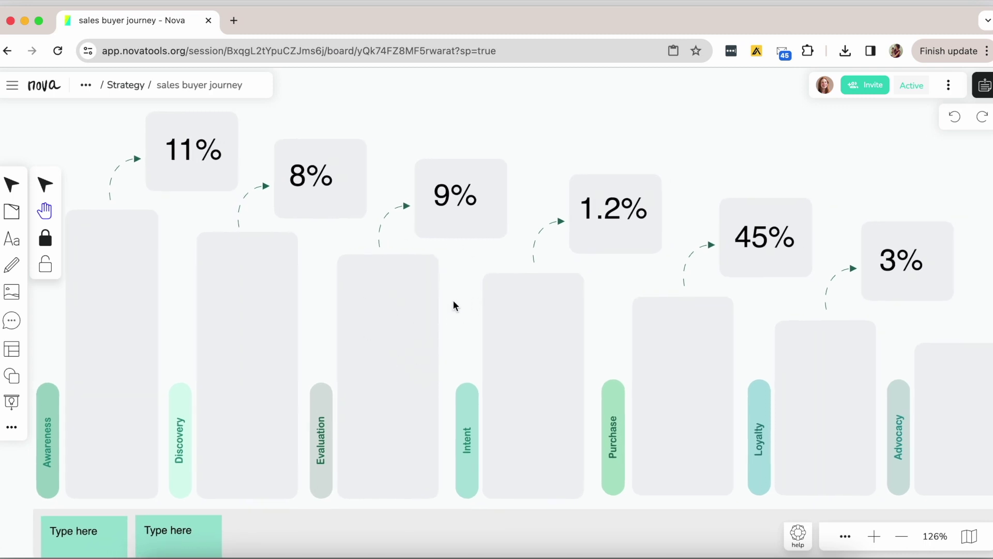
scroll(853, 334, down, 5)
scroll(852, 333, down, 6)
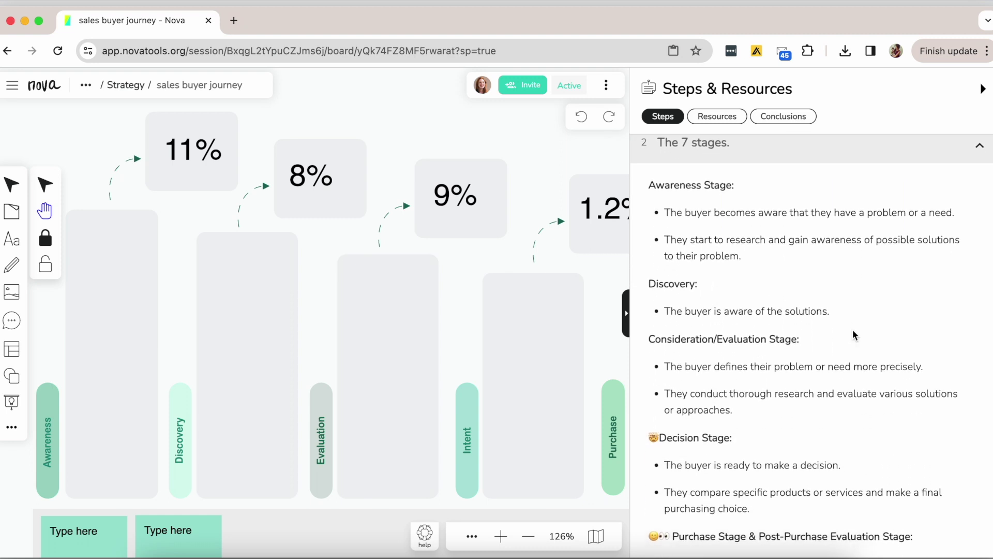
scroll(727, 310, down, 3)
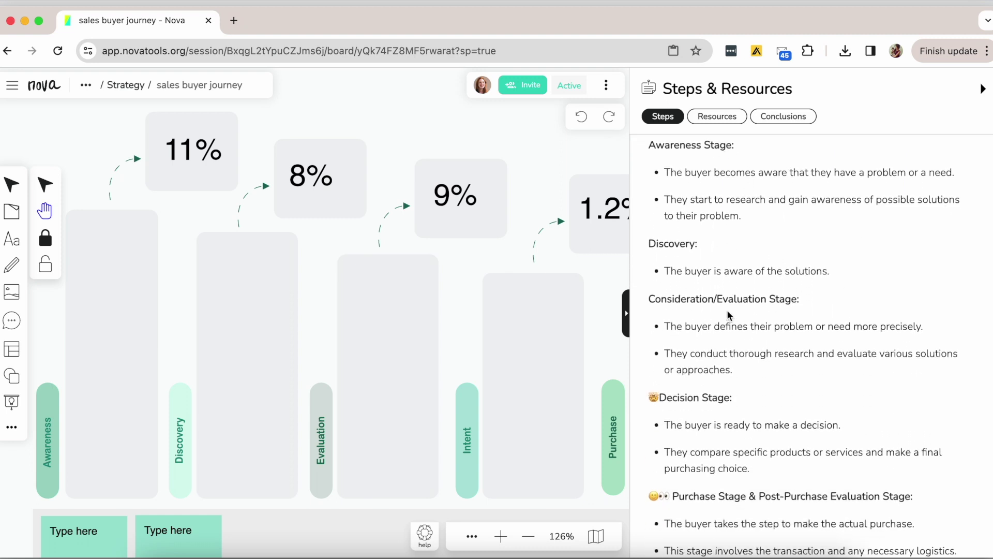
scroll(727, 311, down, 1)
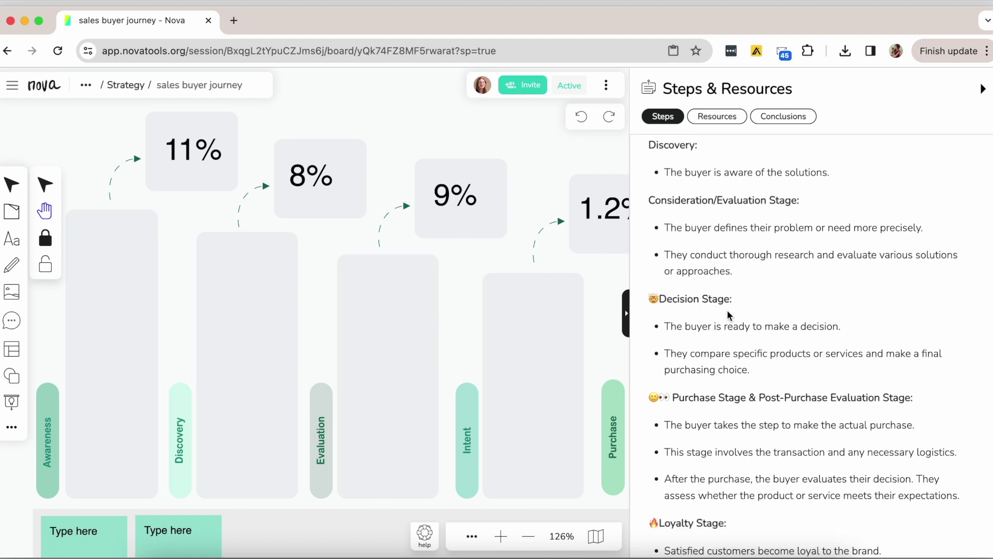
scroll(727, 310, down, 3)
scroll(727, 314, down, 1)
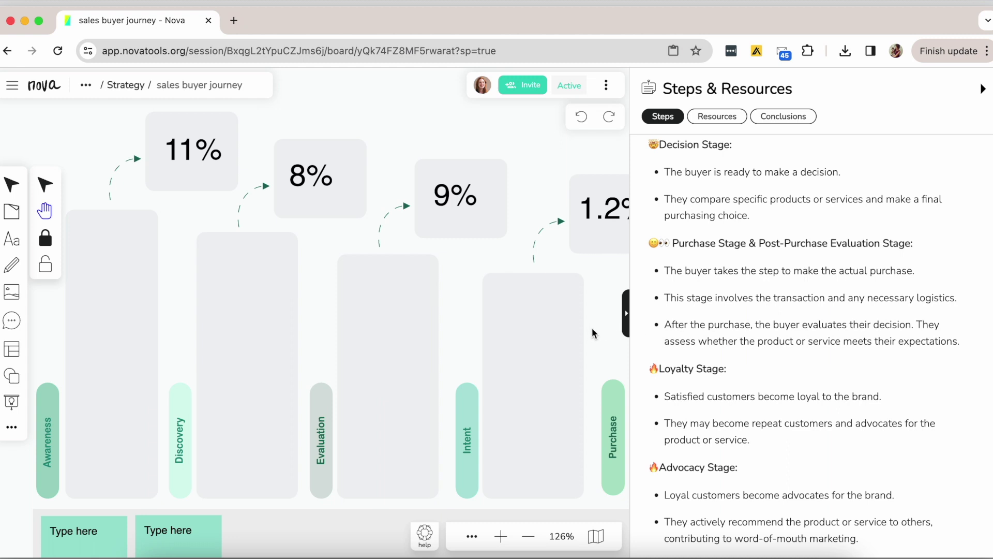
click(627, 321)
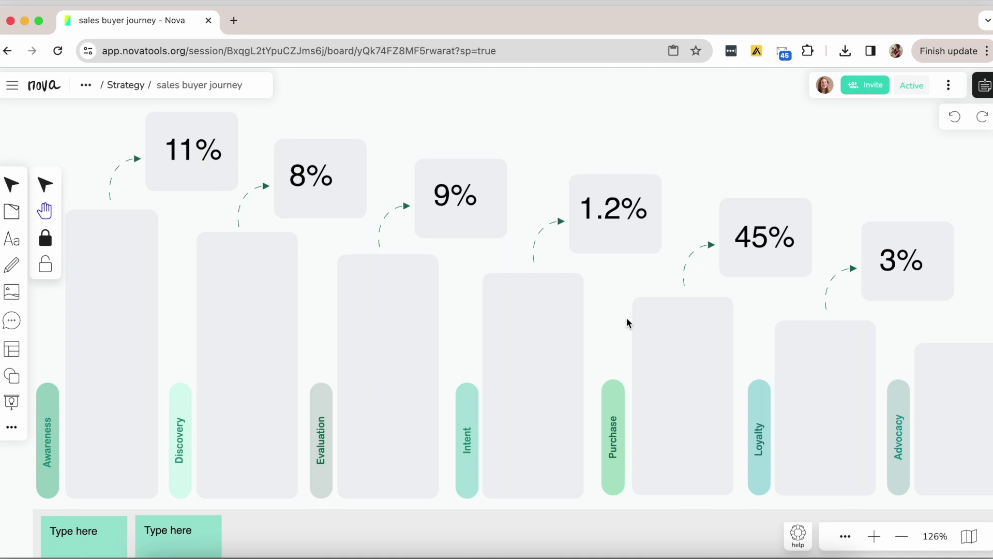
Copy the first "Type here" sticky note from the customer thinking row and place two copies in the Awareness column.
scroll(627, 322, down, 5)
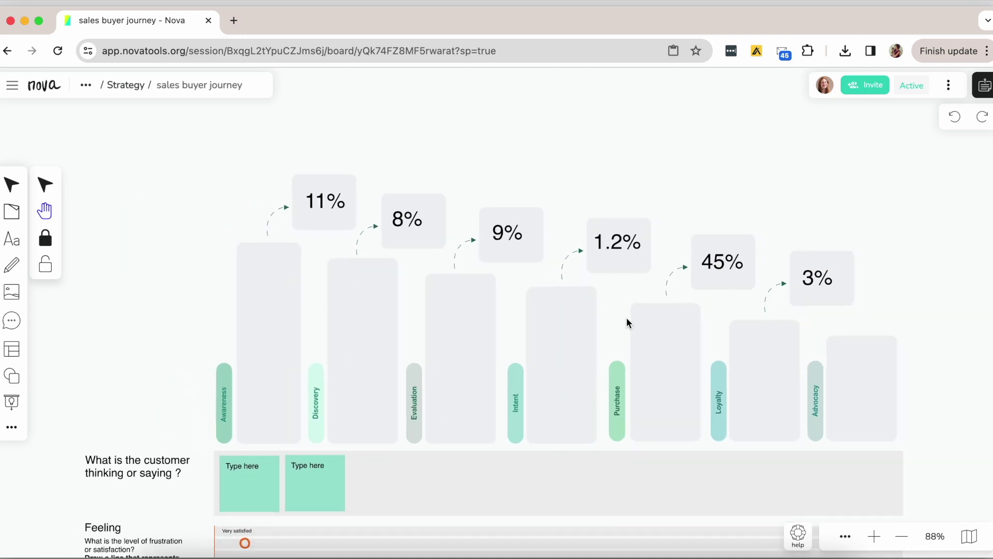
drag(618, 367, 602, 267)
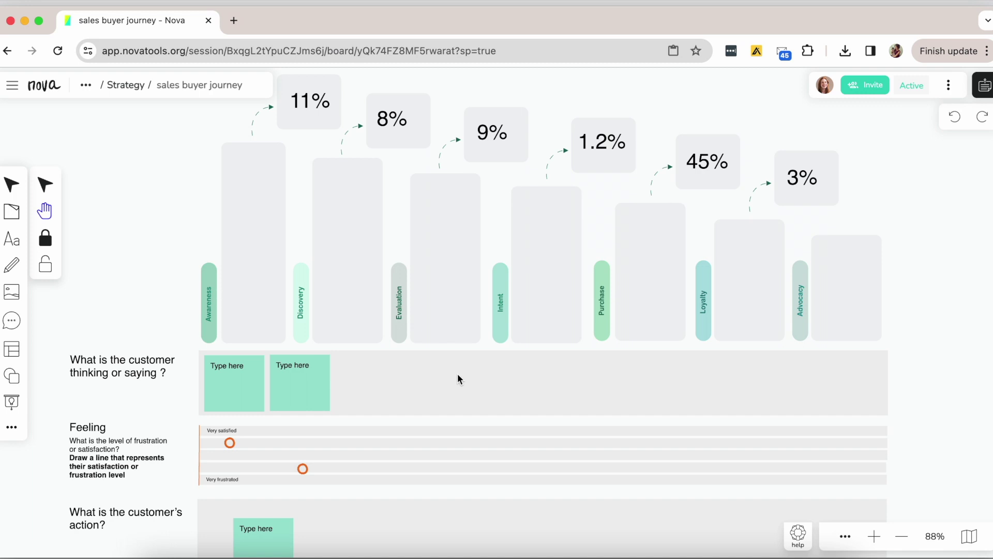
key(ctrl+v)
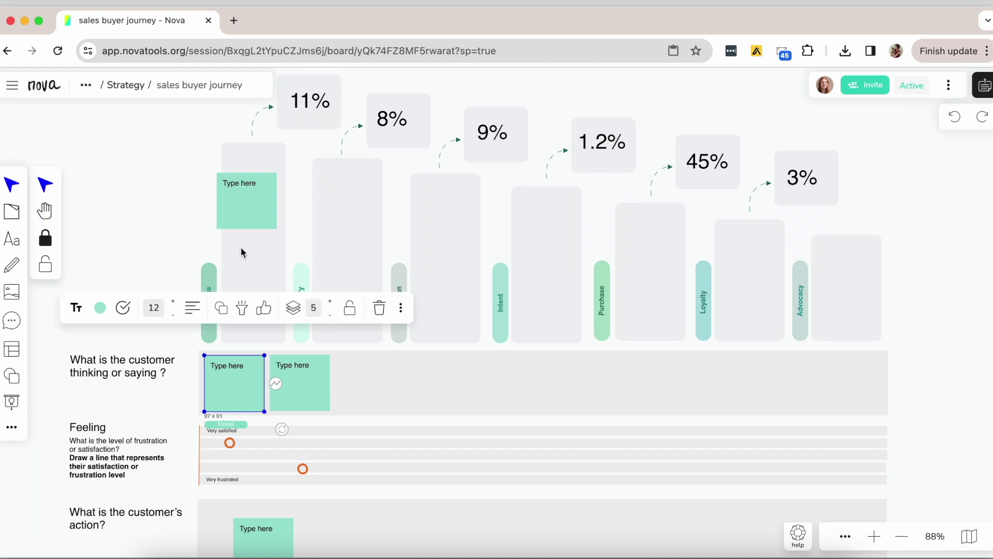
key(ctrl+v)
mouse_move(246, 260)
mouse_down()
mouse_move(246, 213)
mouse_move(234, 250)
mouse_up()
Paste two more "Type here" sticky notes and arrange them one above the other in the Discovery column.
key(ctrl+v)
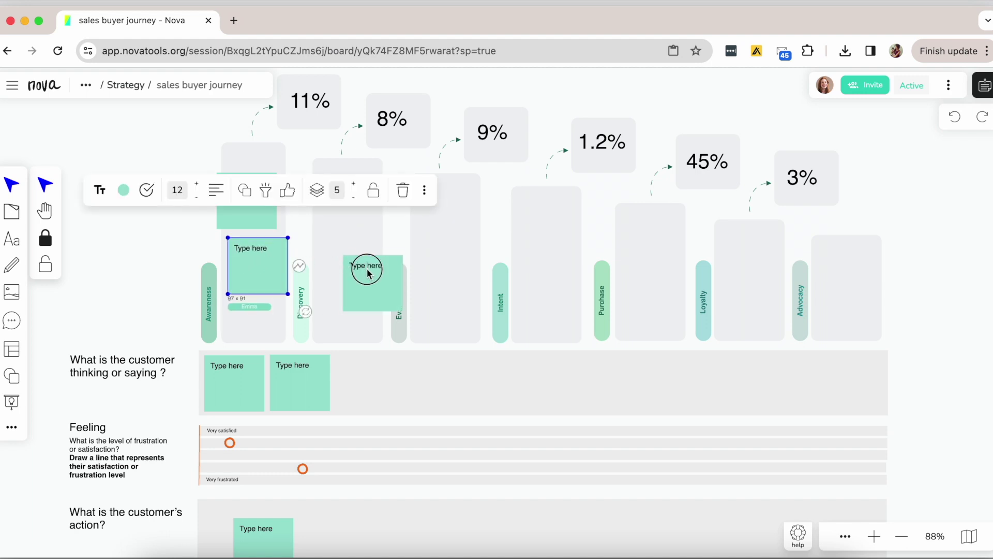
drag(366, 271, 343, 226)
key(ctrl+v)
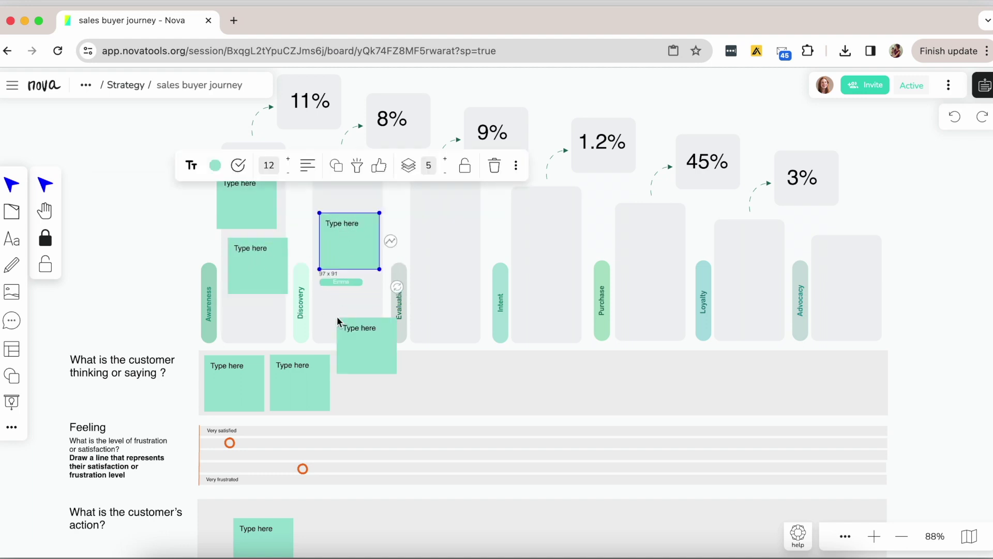
drag(362, 333, 343, 286)
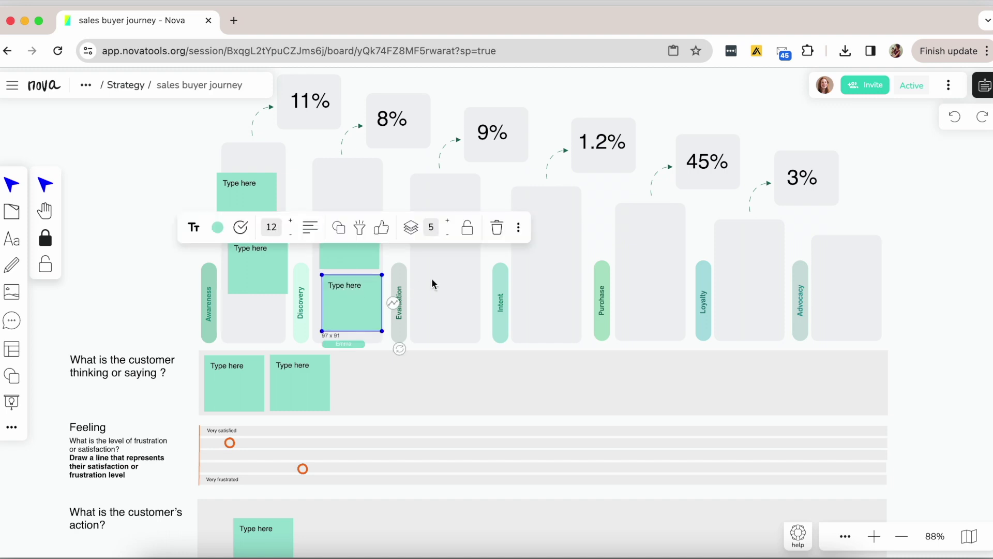
Paste one "Type here" sticky note into the Evaluation column and deselect it.
key(ctrl+v)
drag(451, 295, 435, 238)
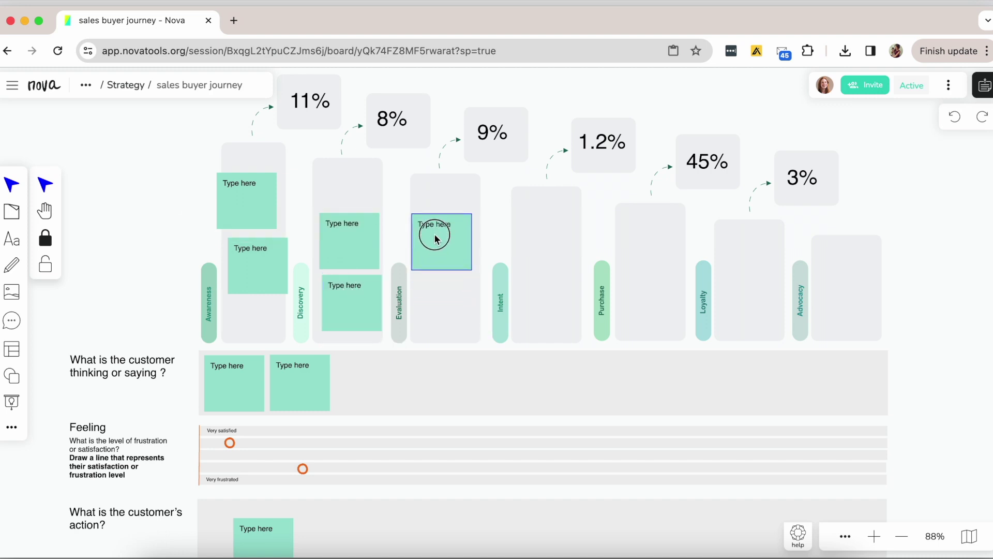
click(523, 279)
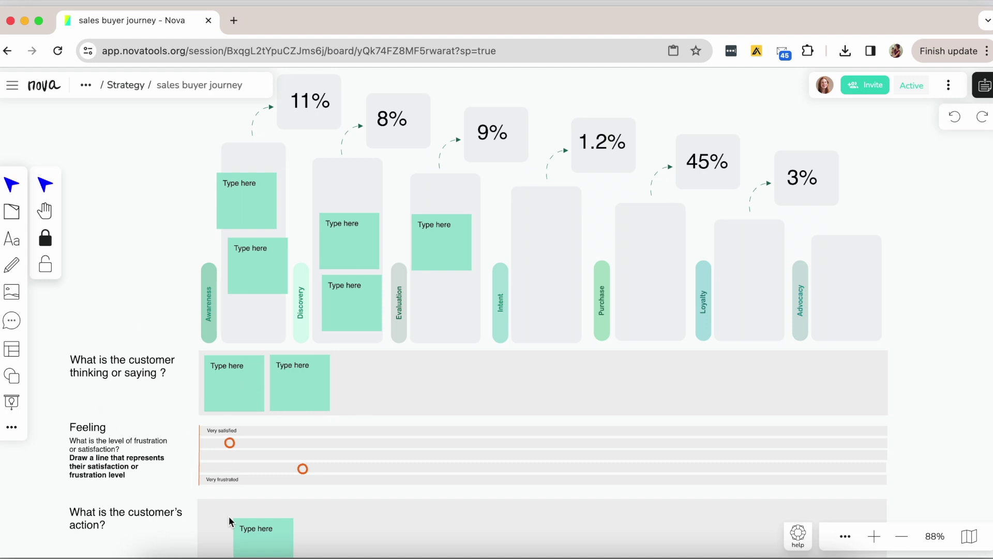
Duplicate the second sticky note in the customer thinking or saying row and place the copy beneath the Evaluation column.
scroll(228, 517, up, 5)
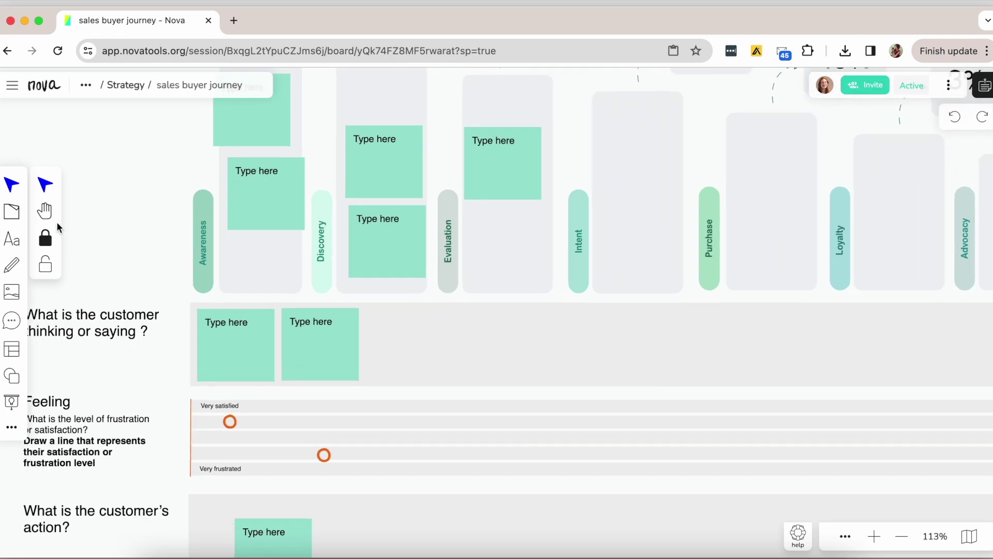
click(45, 210)
drag(149, 266, 230, 168)
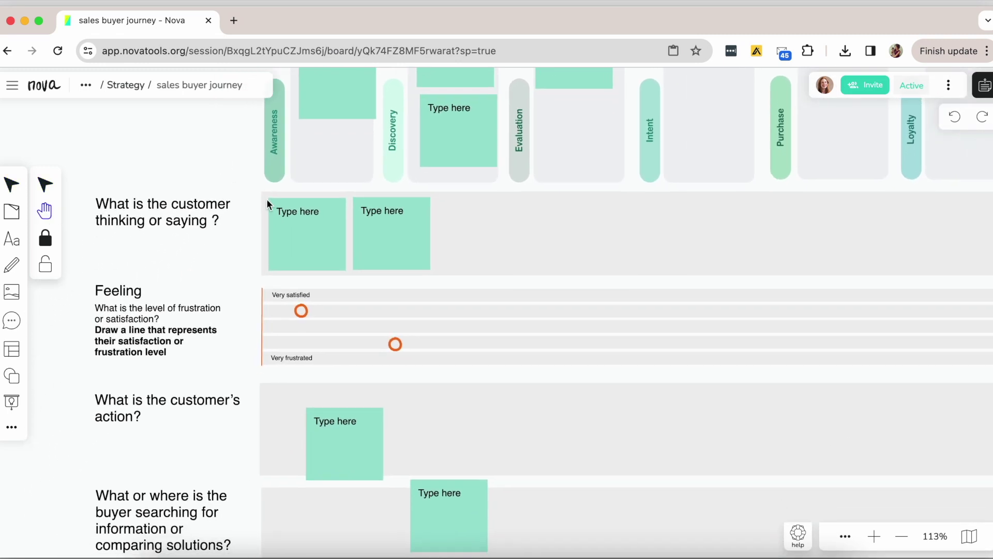
click(12, 186)
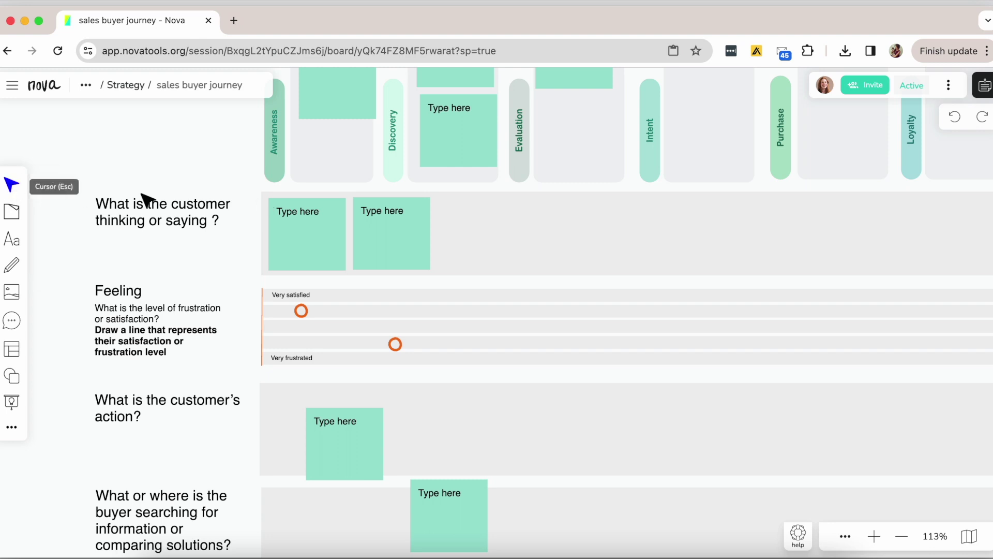
click(407, 221)
key(ctrl+v)
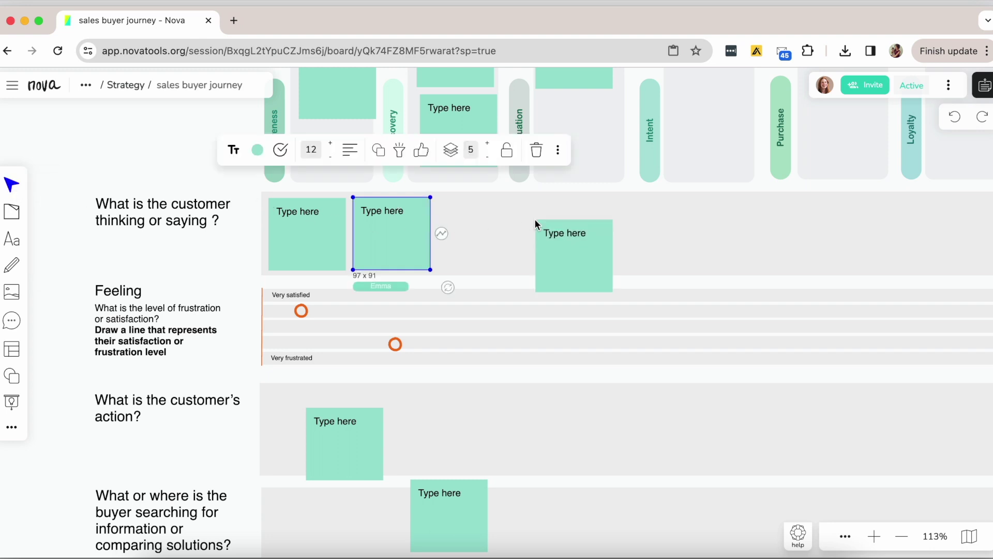
drag(556, 233, 559, 217)
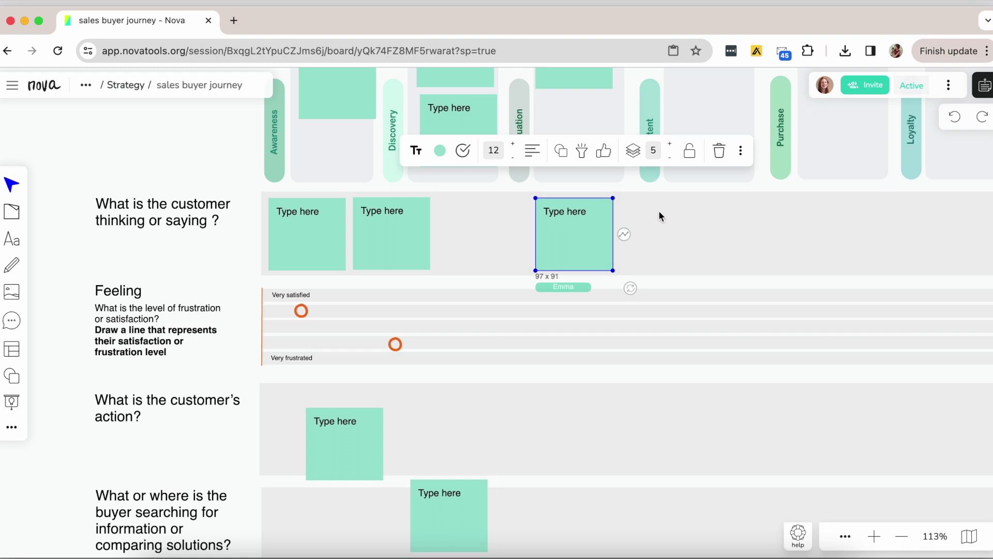
Paste a "Type here" sticky note into the customer thinking or saying row and position it beneath the Intent column.
key(ctrl+v)
drag(687, 230, 695, 219)
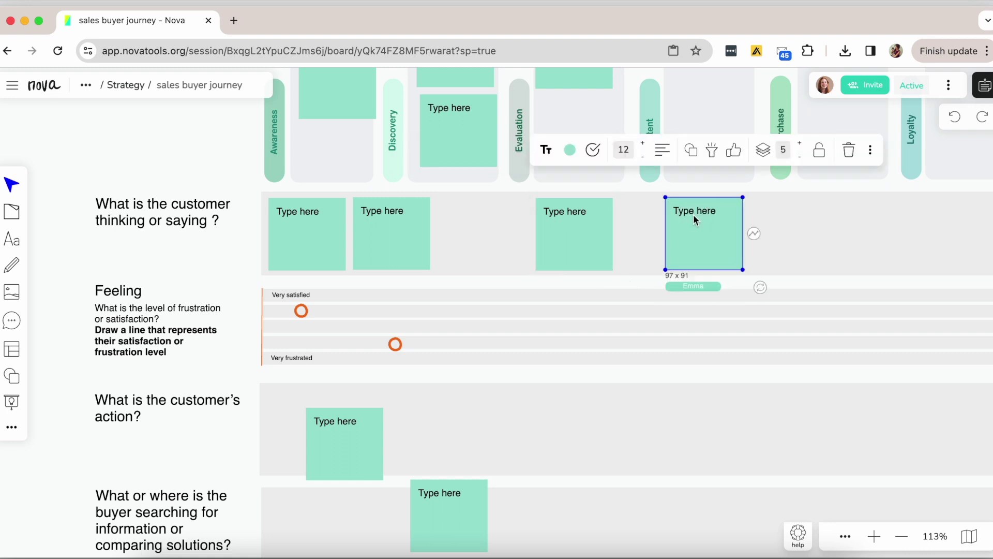
key(ctrl+v)
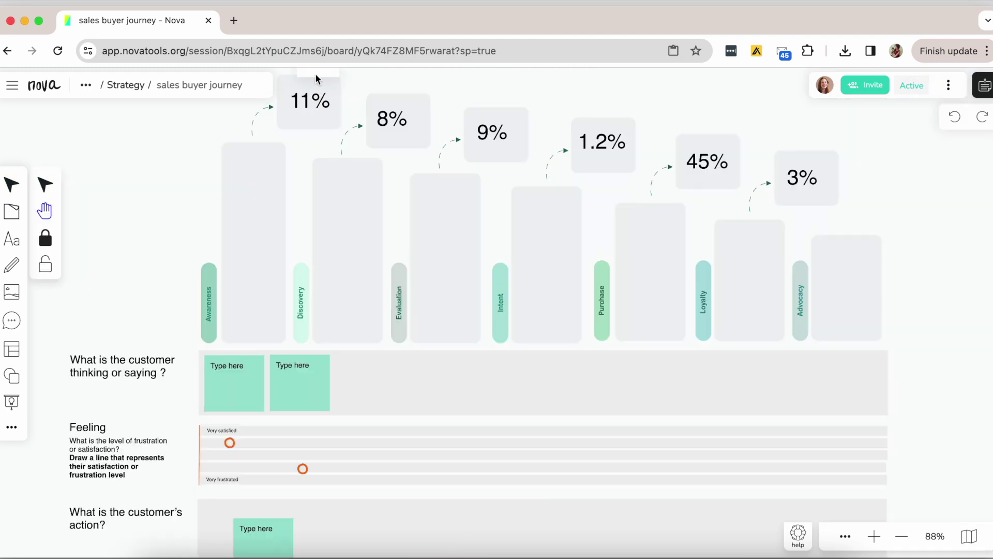
Go through the conversion rates above the stage columns one by one, from 11% to 1.2%.
click(319, 101)
click(398, 120)
click(496, 134)
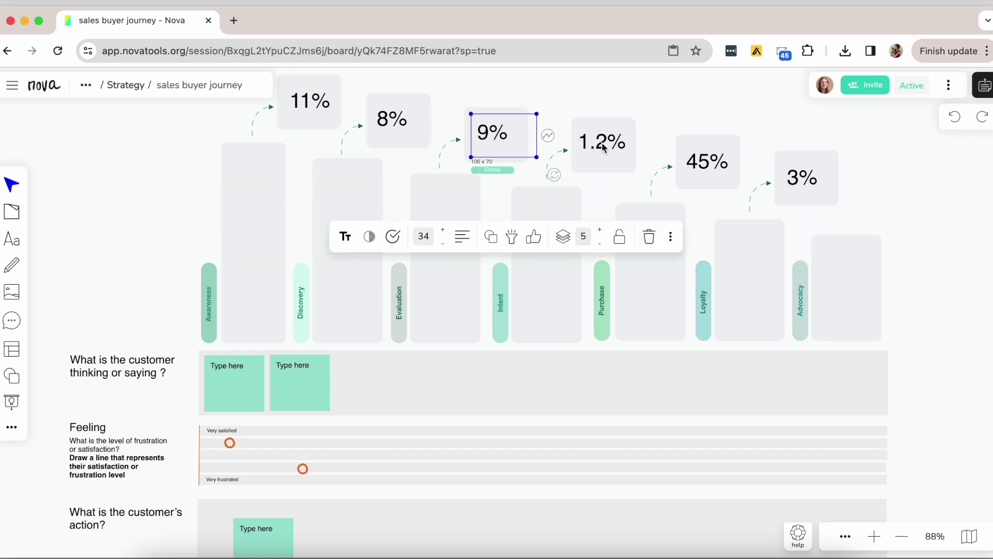
click(603, 144)
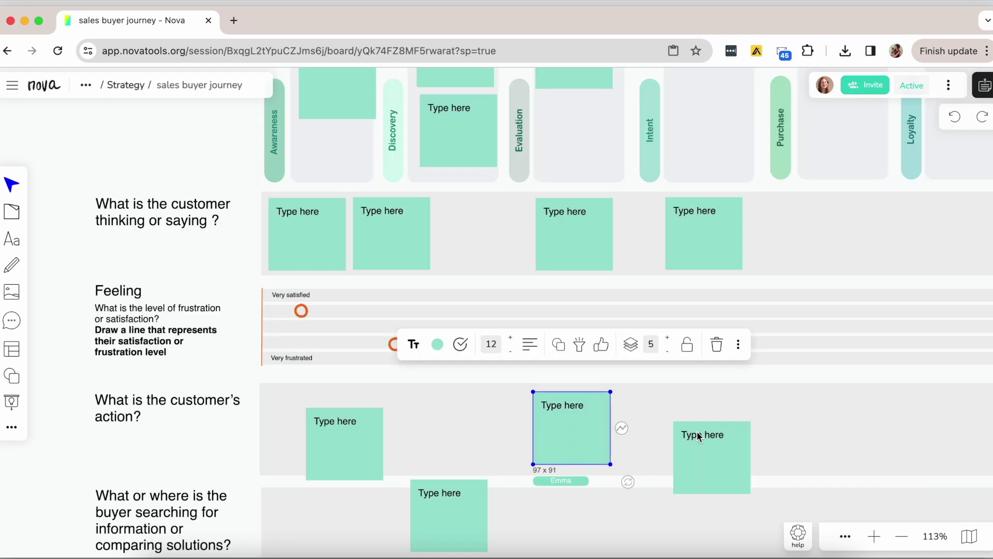
Move the sticky note beneath the Intent column fully into the customer's action row and deselect it.
drag(699, 438, 702, 410)
click(814, 424)
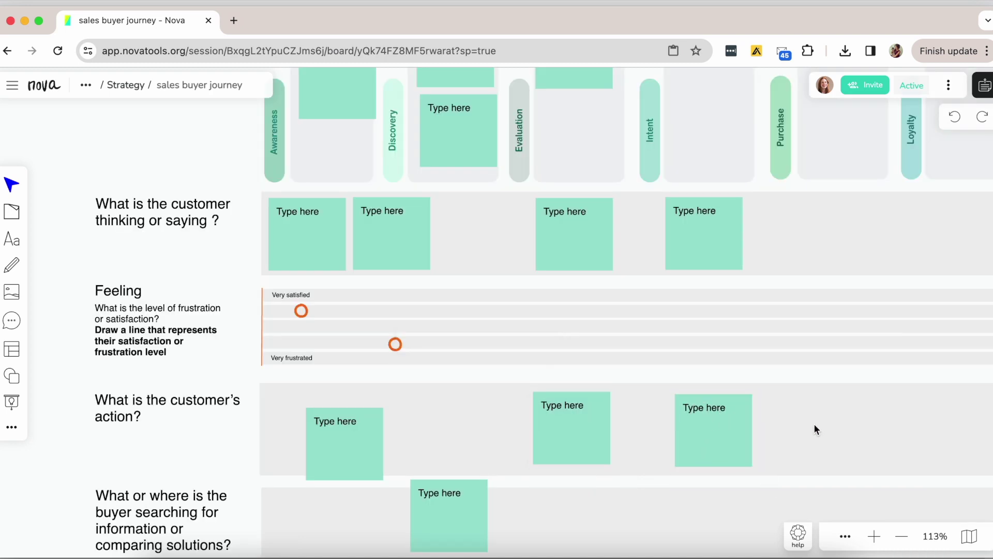
Duplicate the lower orange circle in the Feeling row and place copies at mid level beneath Evaluation and low beneath Intent.
click(397, 343)
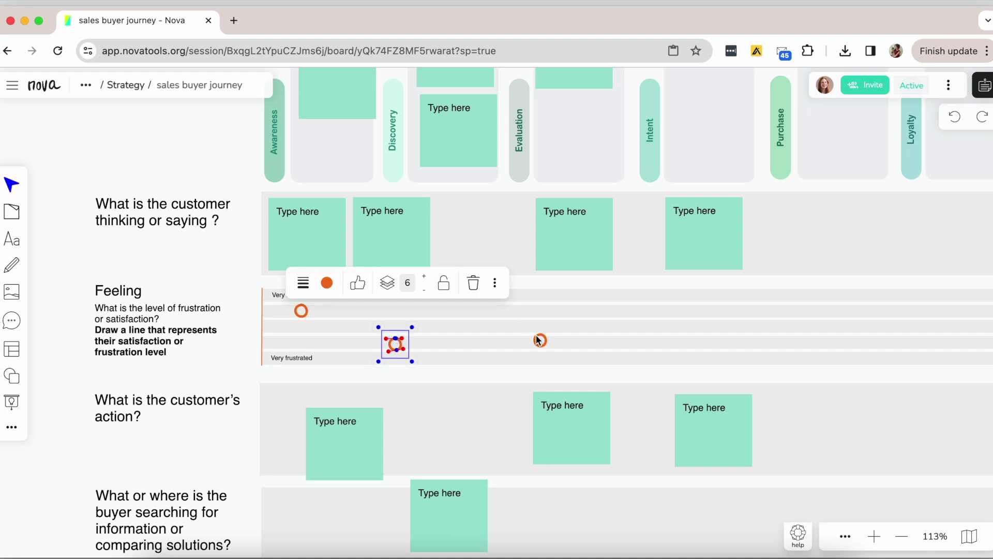
drag(539, 340, 552, 325)
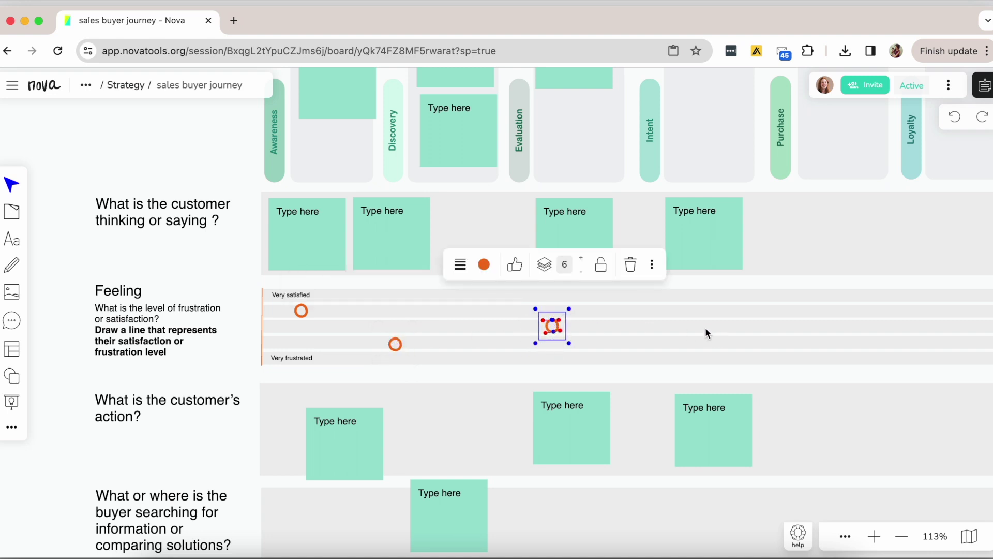
drag(715, 338, 703, 344)
click(814, 404)
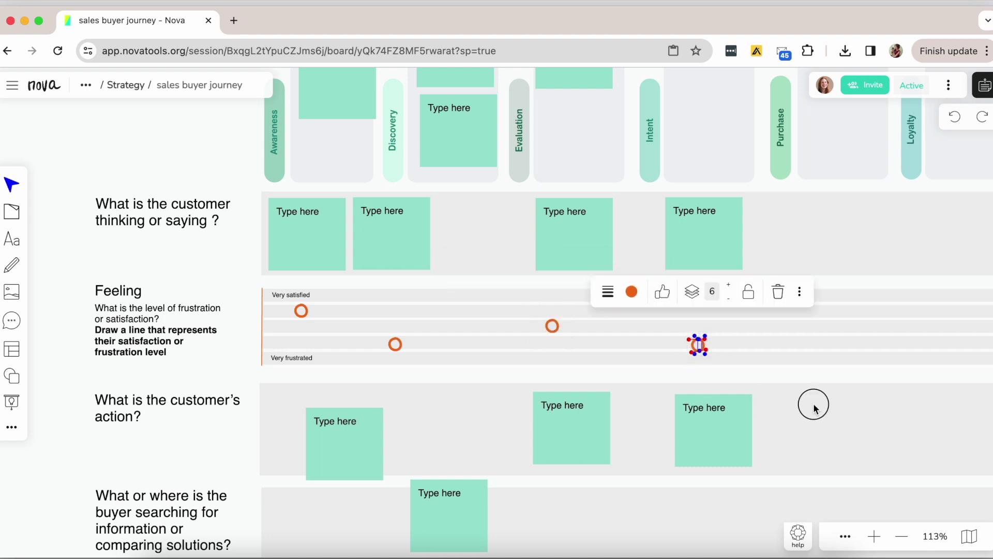
Draw a yellow freehand curve of thickness 4 through the four orange circles in the Feeling row.
click(12, 264)
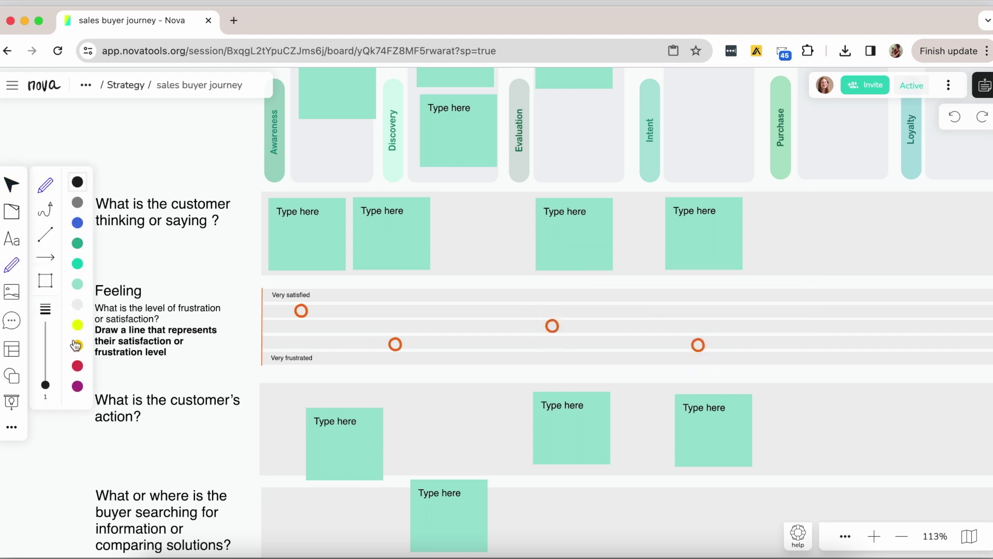
click(78, 345)
drag(46, 382, 46, 375)
mouse_move(303, 310)
mouse_down()
mouse_move(395, 344)
mouse_move(557, 327)
mouse_move(696, 347)
mouse_up()
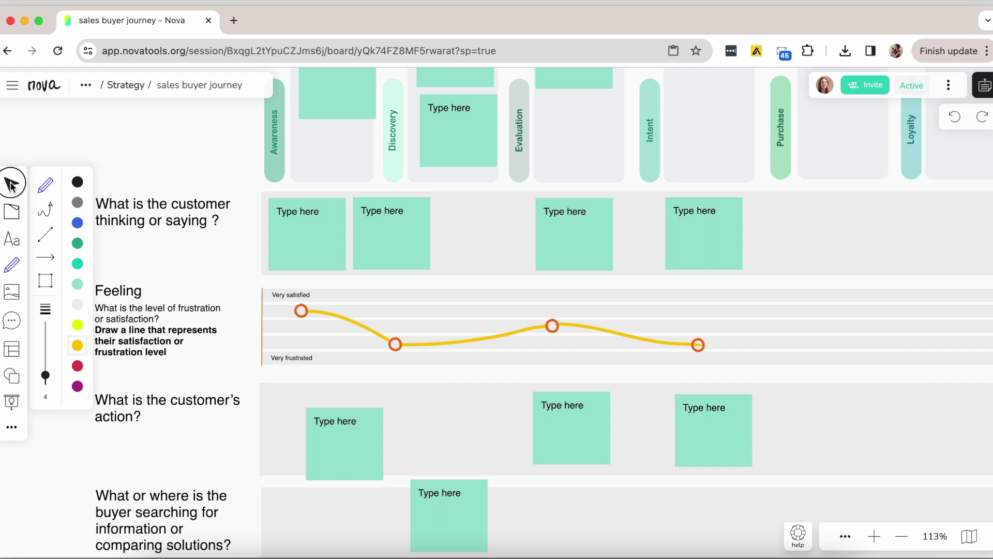
click(12, 185)
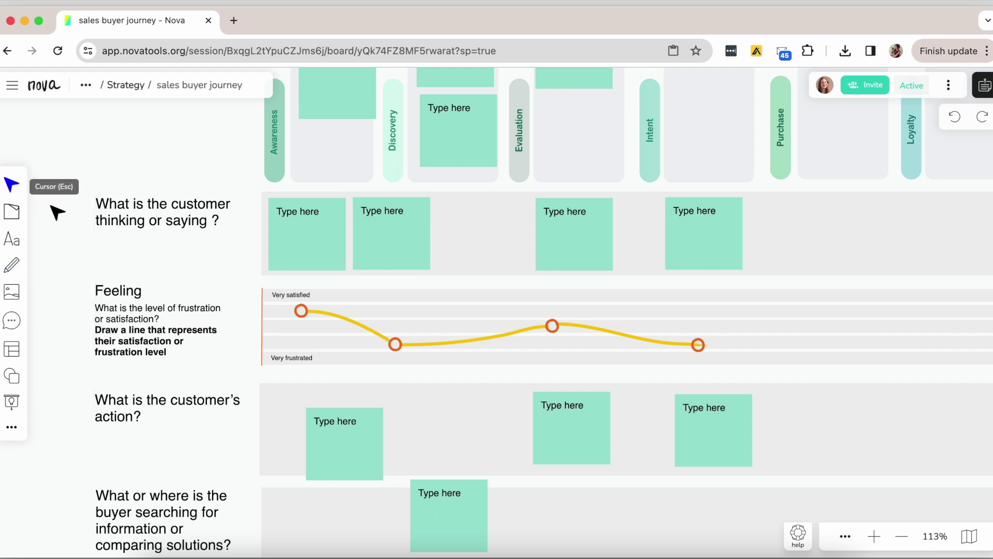
Draw a black freehand arrow of thickness 10 pointing away from the board beside the end of the Feeling row.
scroll(223, 290, down, 5)
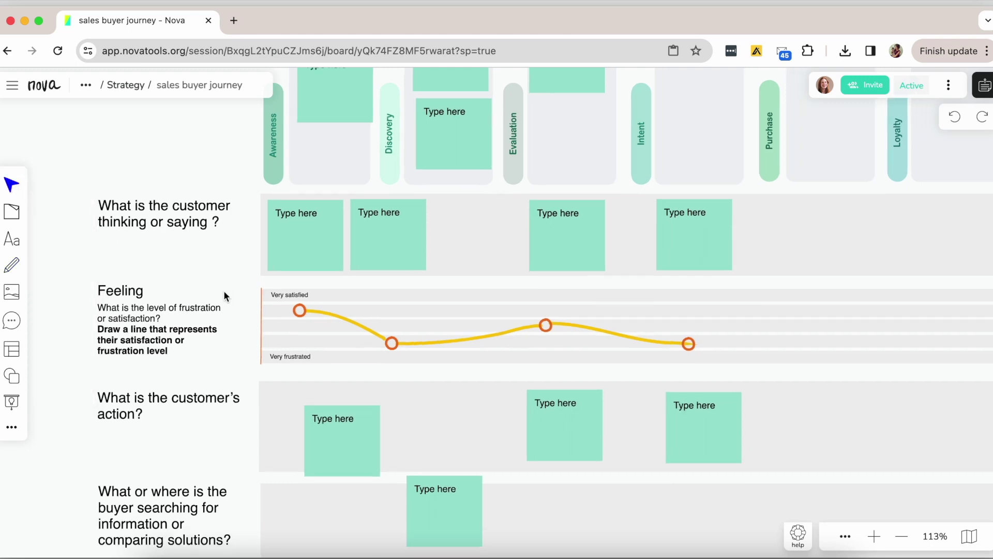
scroll(223, 290, down, 2)
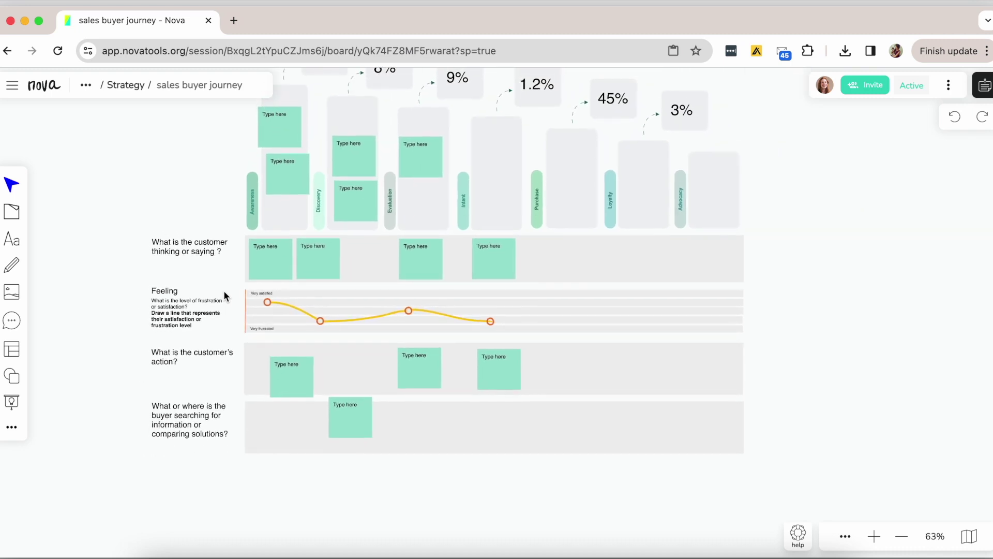
click(12, 185)
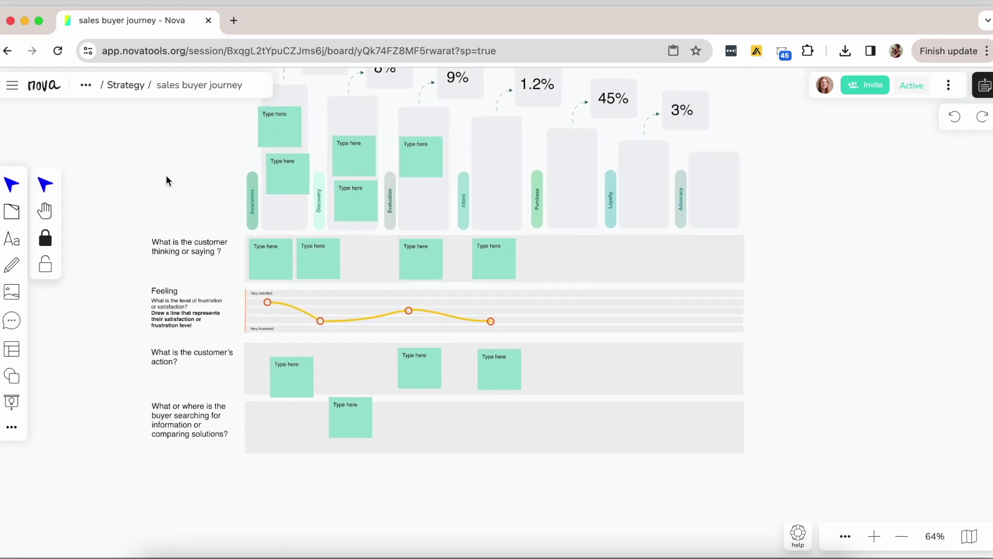
click(45, 210)
drag(184, 189, 174, 238)
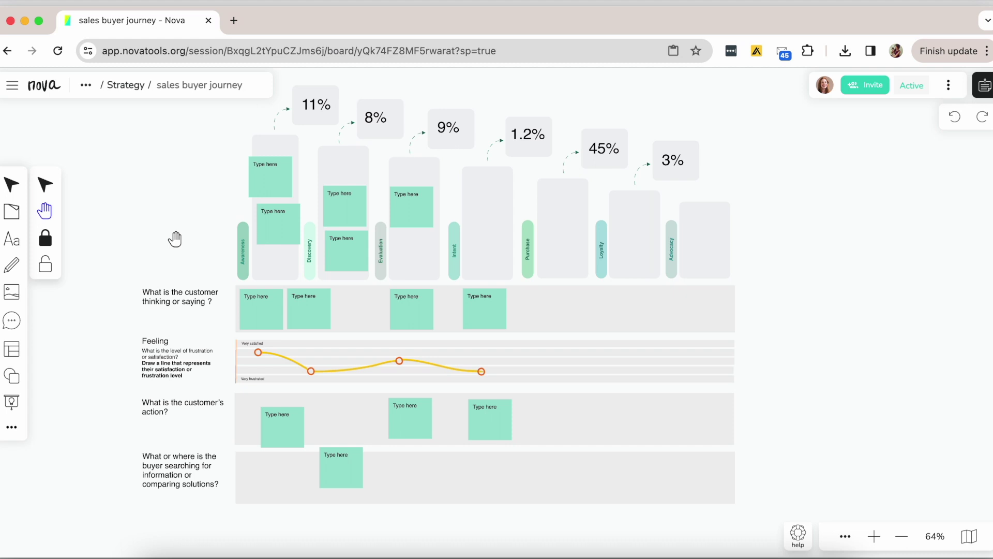
click(11, 265)
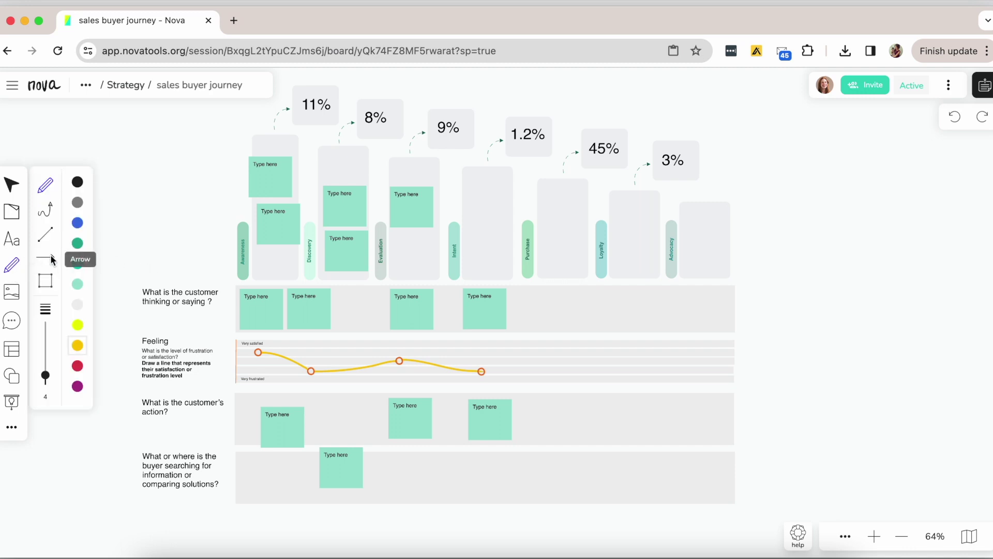
click(78, 184)
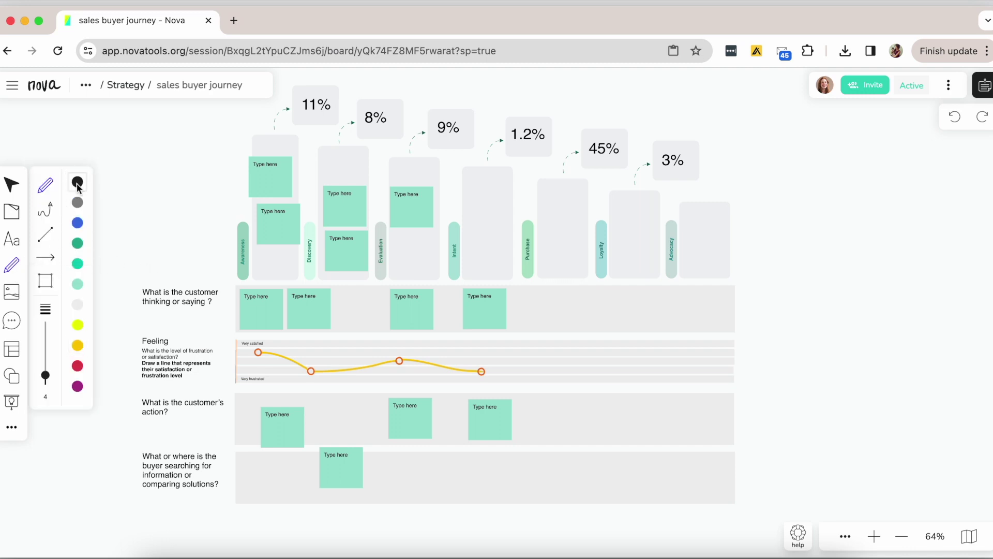
click(45, 354)
mouse_move(748, 349)
mouse_down()
mouse_move(820, 345)
mouse_move(788, 370)
mouse_up()
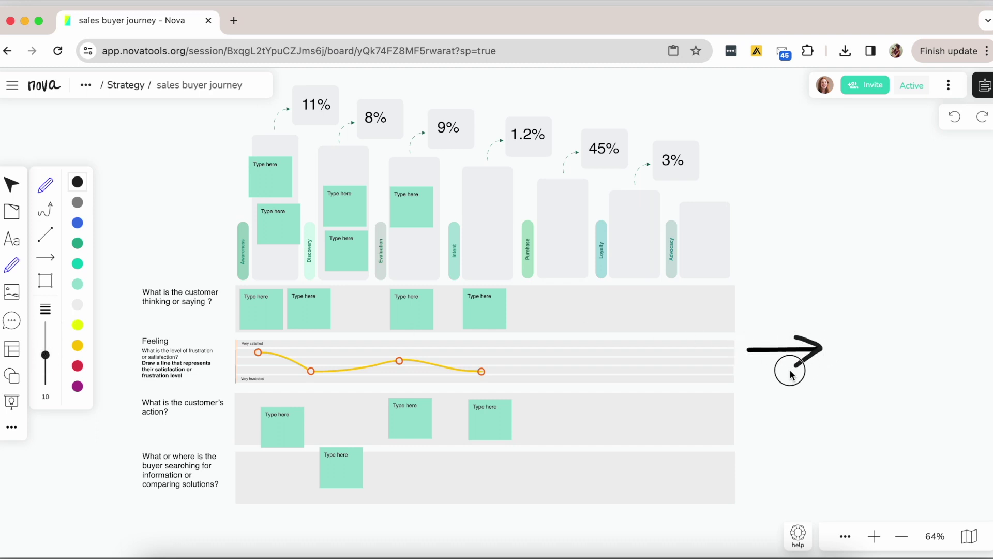
Add the text "90-day action plan" beside the black arrow's head and enlarge it.
click(12, 240)
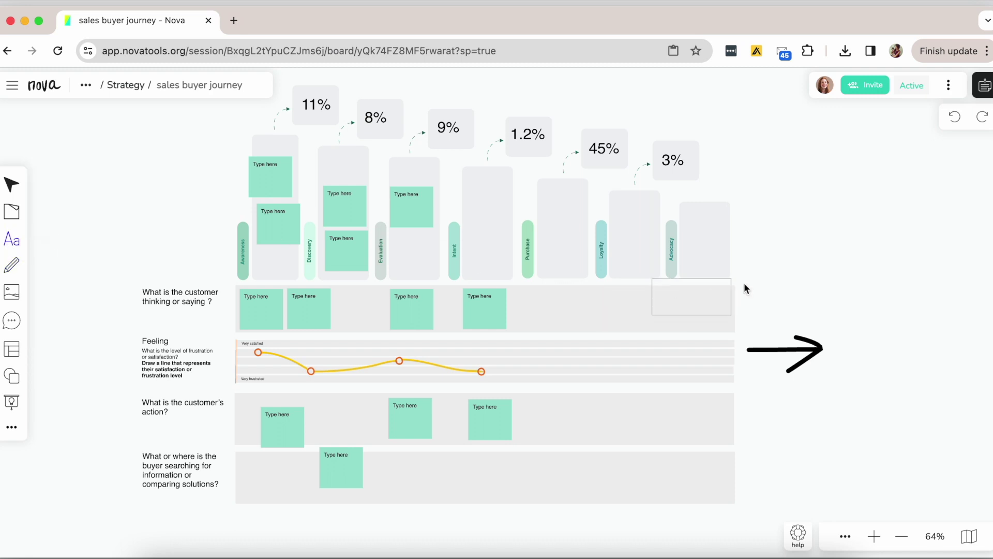
click(866, 352)
text(90-day action plan)
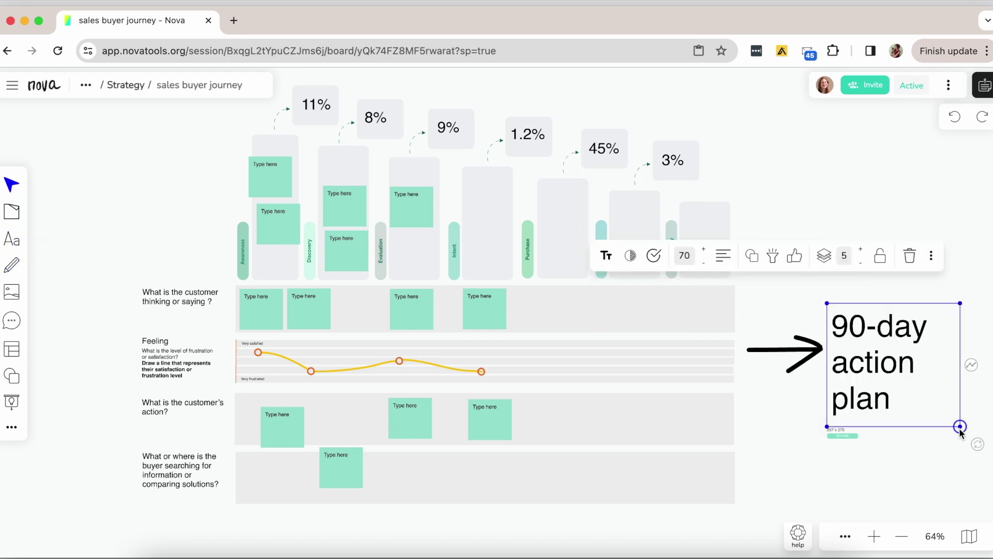
drag(958, 426, 968, 437)
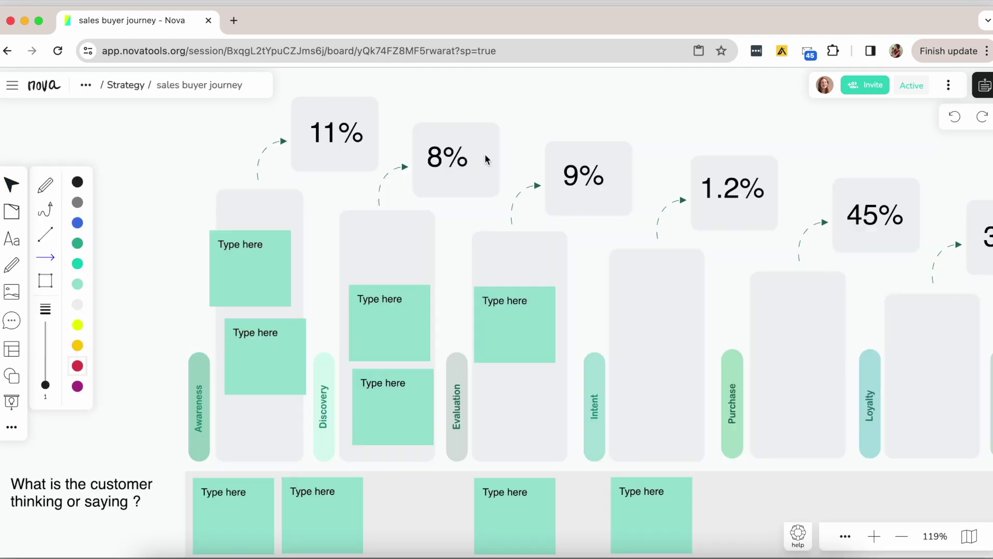
Draw a red downward arrow beside the 8% rate and a green upward arrow beside the 9% rate.
drag(485, 153, 485, 182)
click(77, 243)
drag(616, 175, 616, 154)
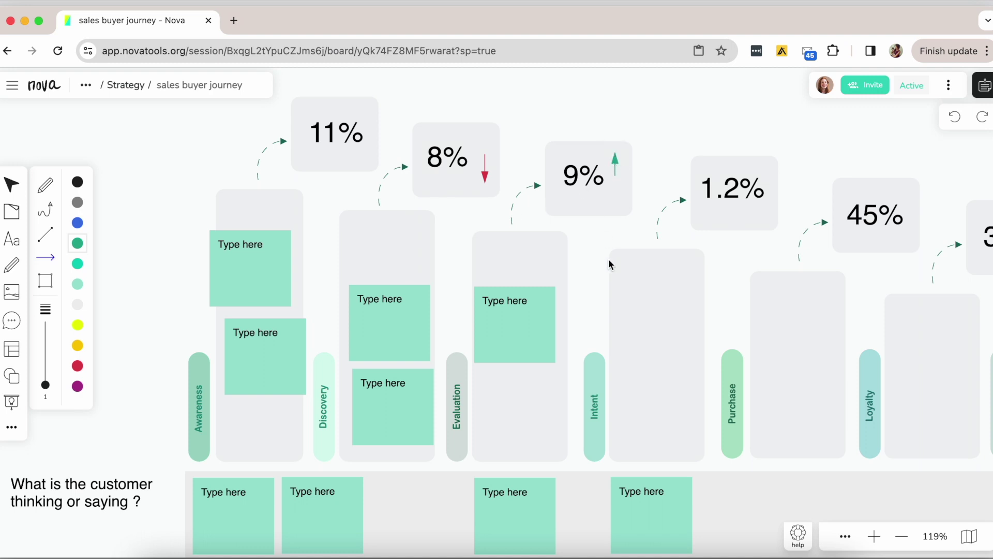